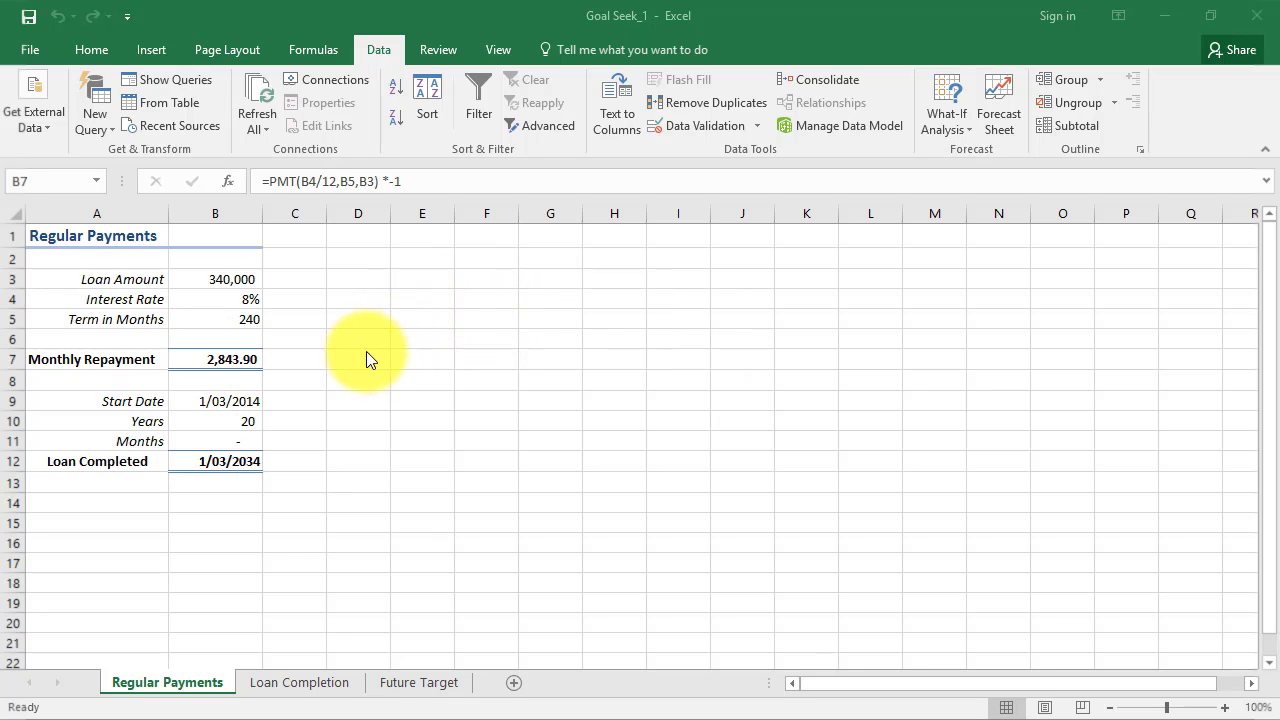
pyautogui.click(231, 359)
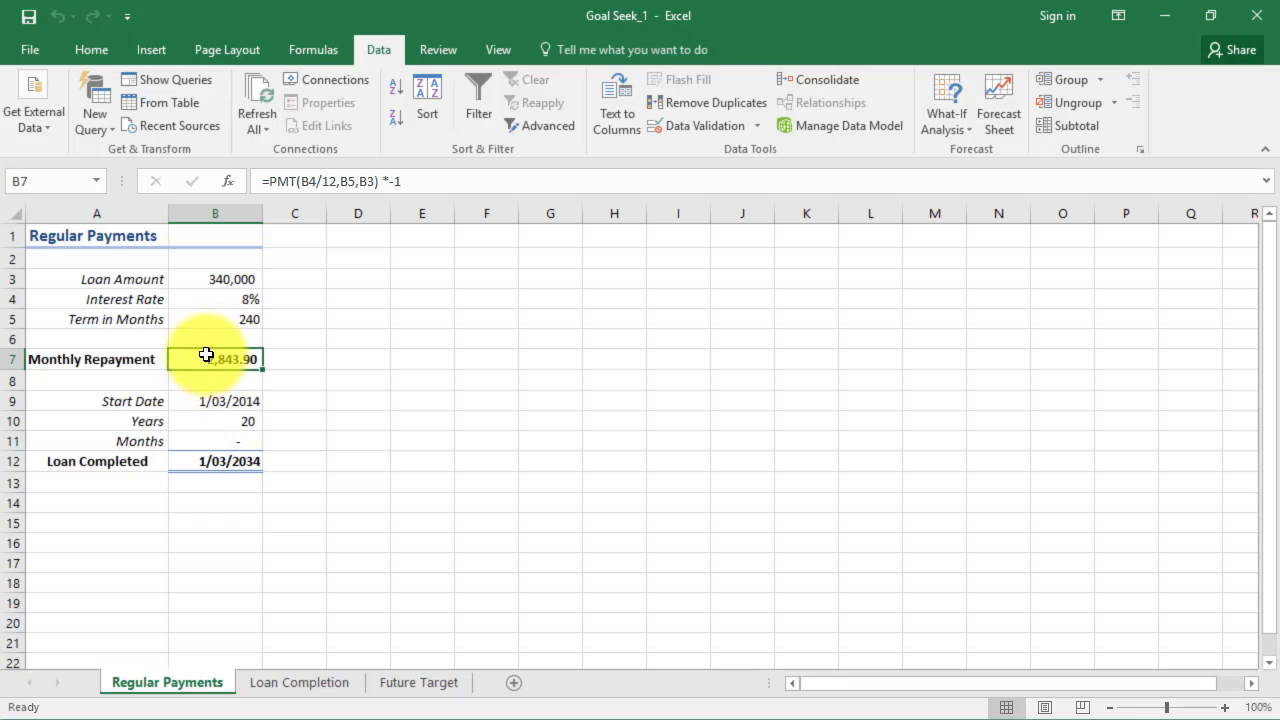
pyautogui.click(207, 318)
pyautogui.click(222, 356)
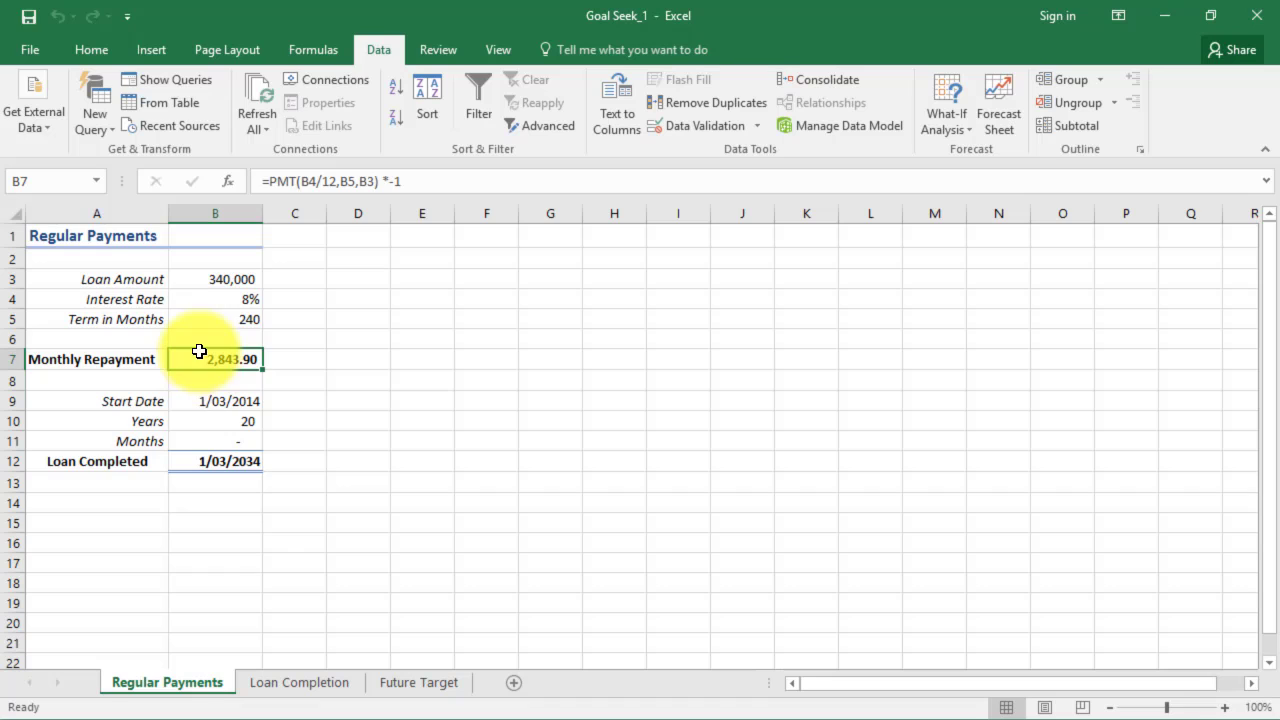
pyautogui.click(202, 317)
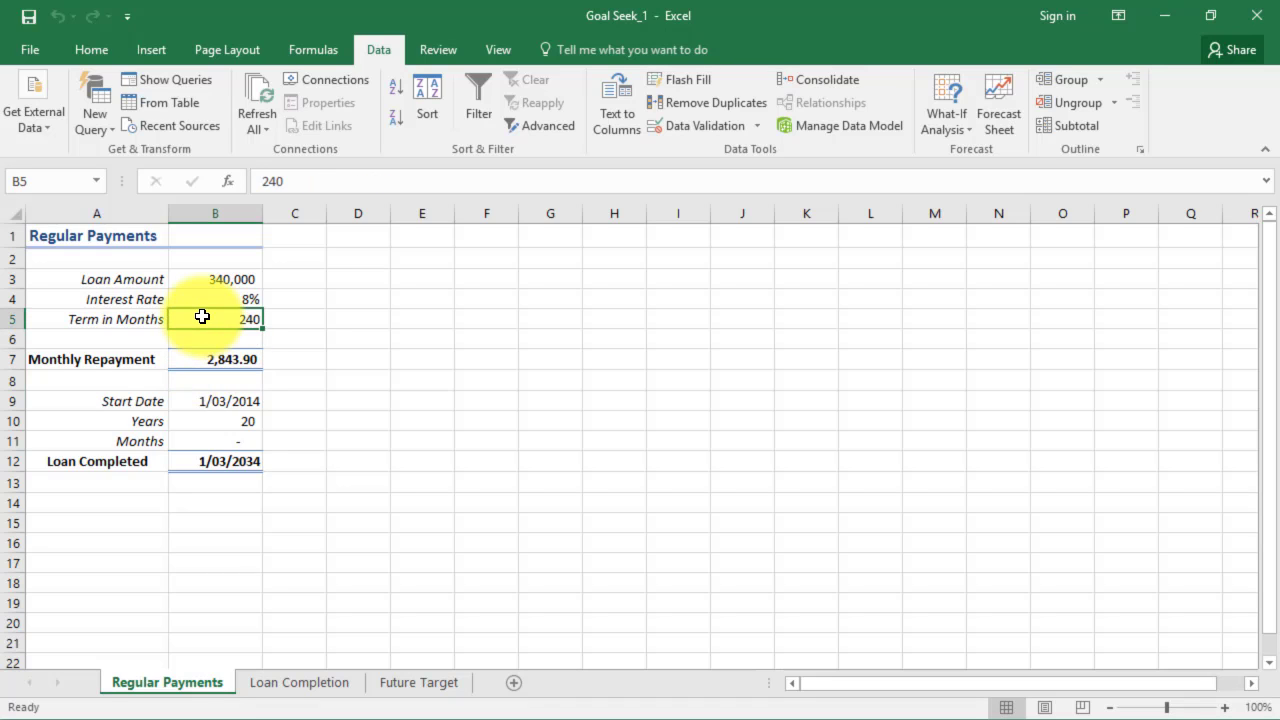
# Step: Run Goal Seek to bring the Monthly Repayment in B7 to 3000 by changing the Term in Months in B5, and accept the result
pyautogui.click(214, 358)
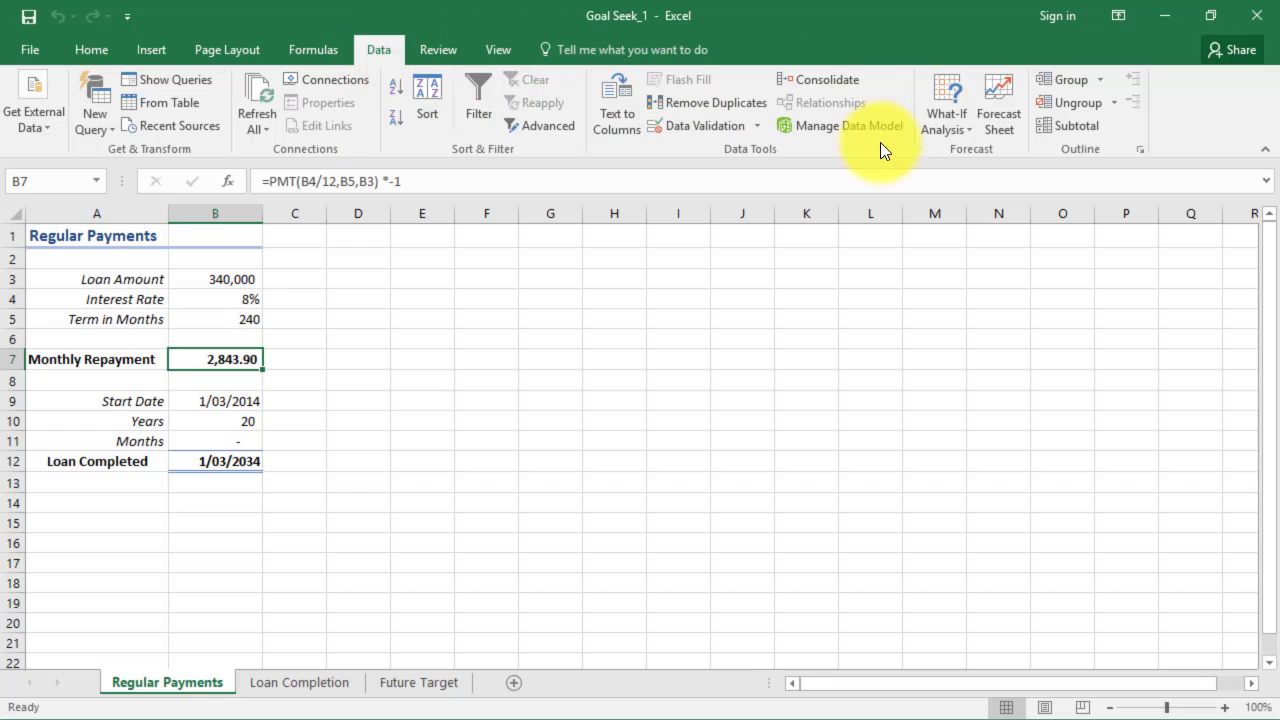
pyautogui.click(967, 126)
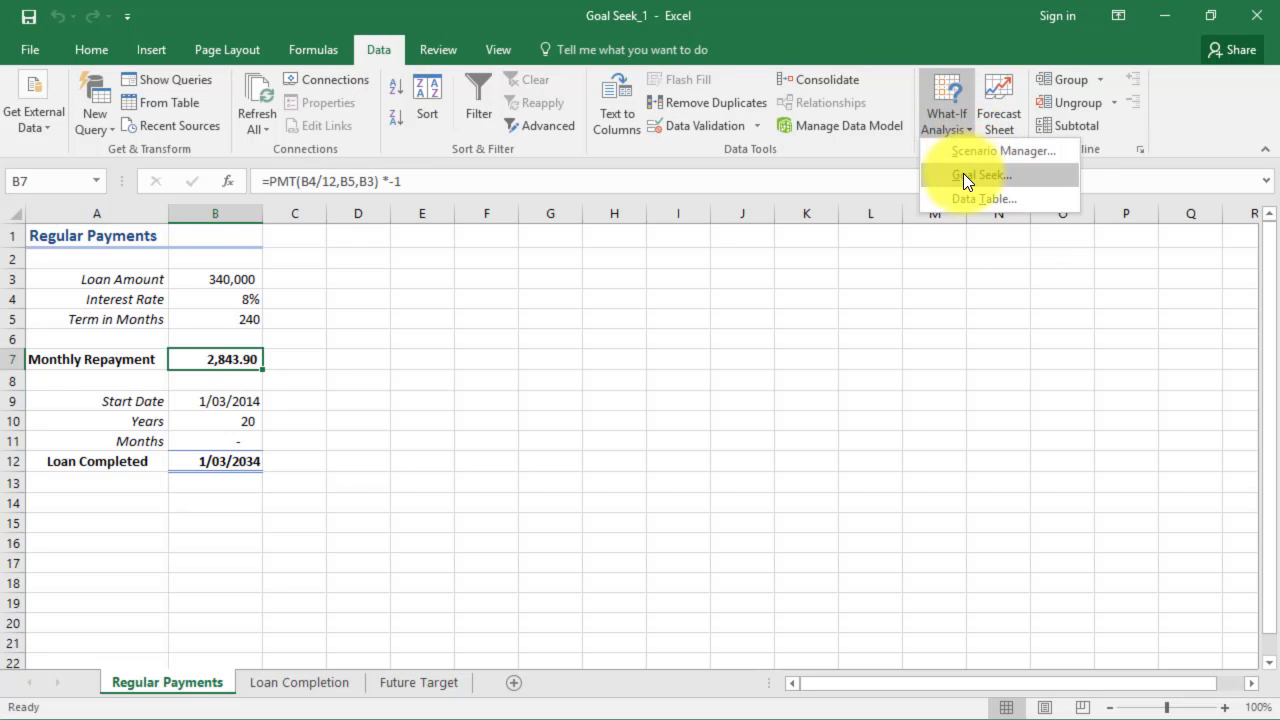
pyautogui.click(963, 173)
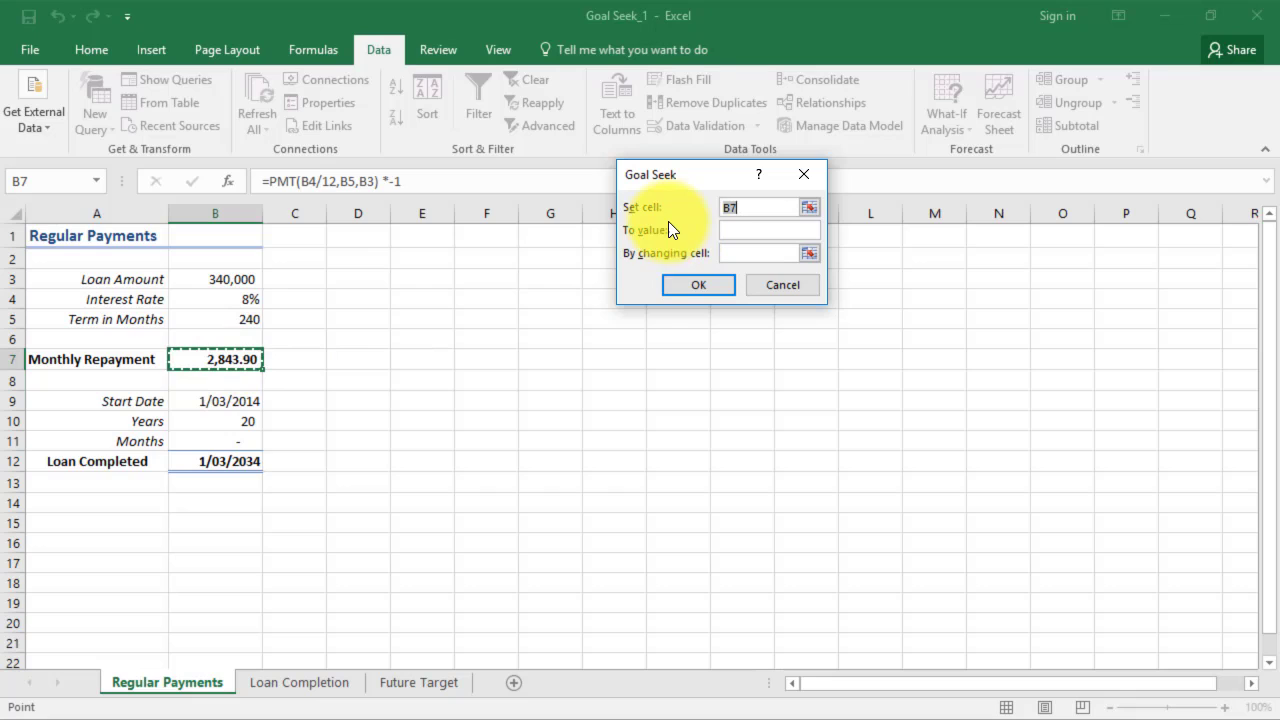
pyautogui.click(747, 229)
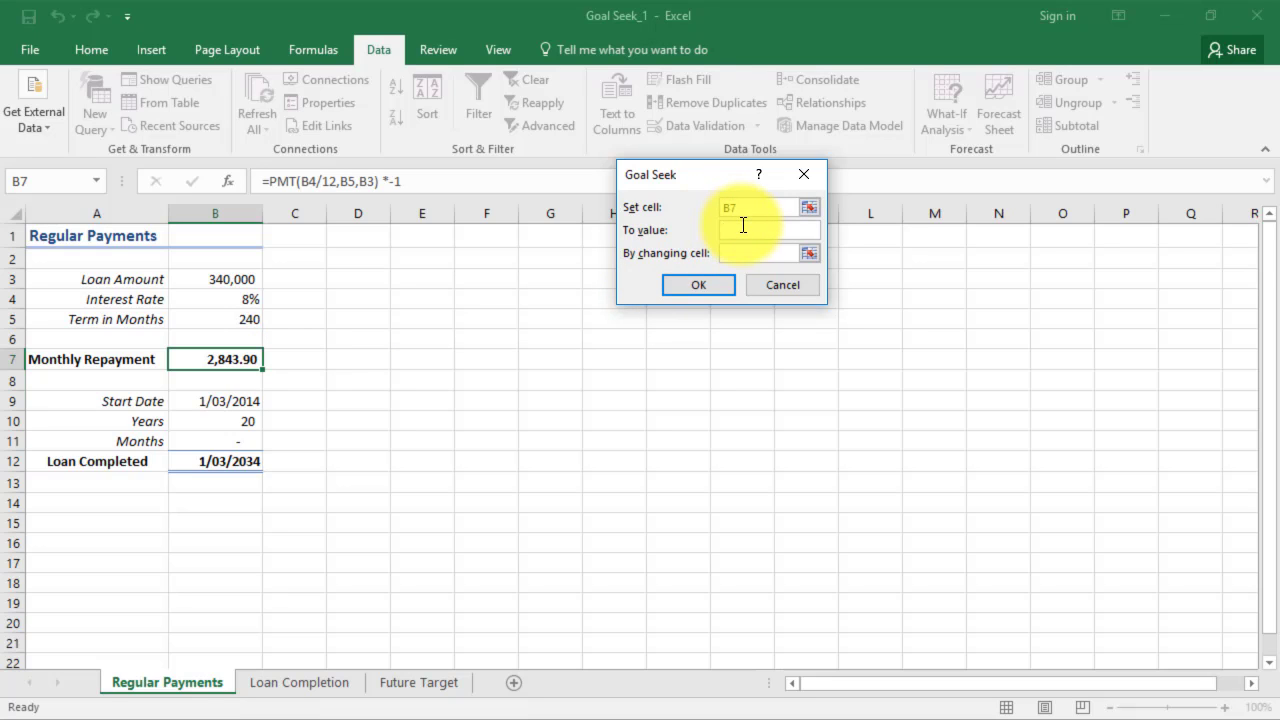
pyautogui.write('3000')
pyautogui.click(743, 252)
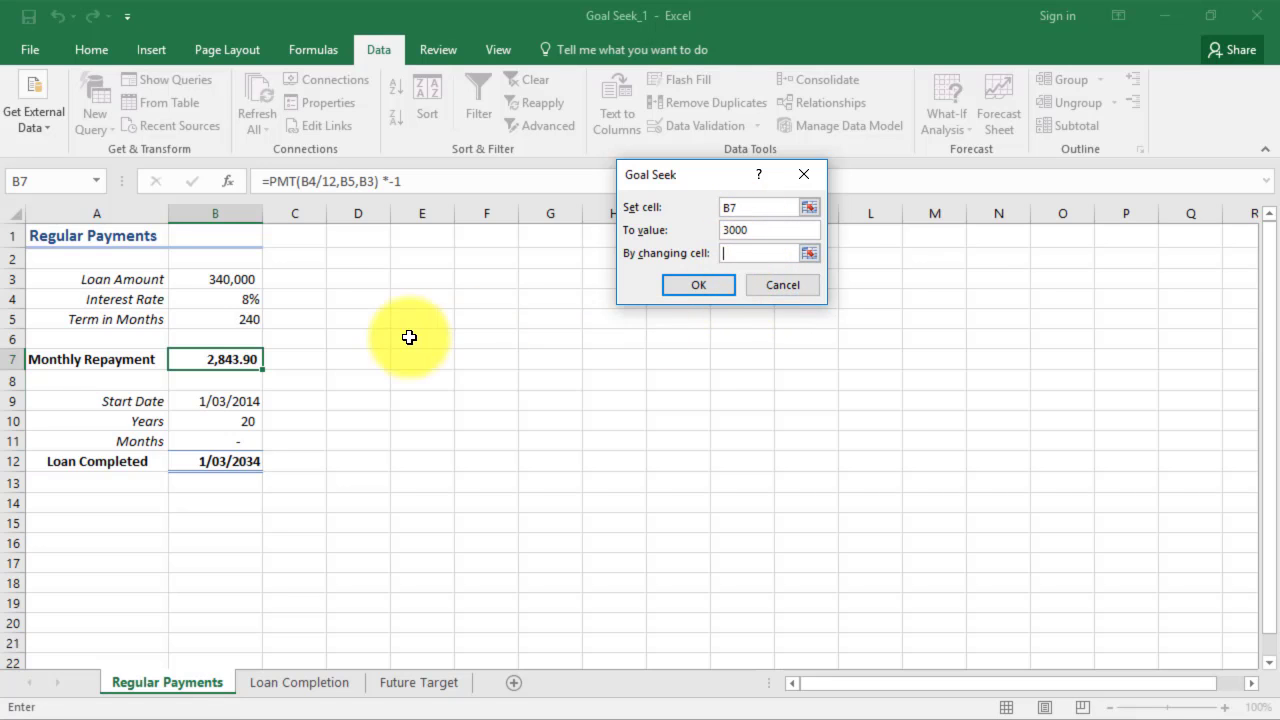
pyautogui.click(244, 318)
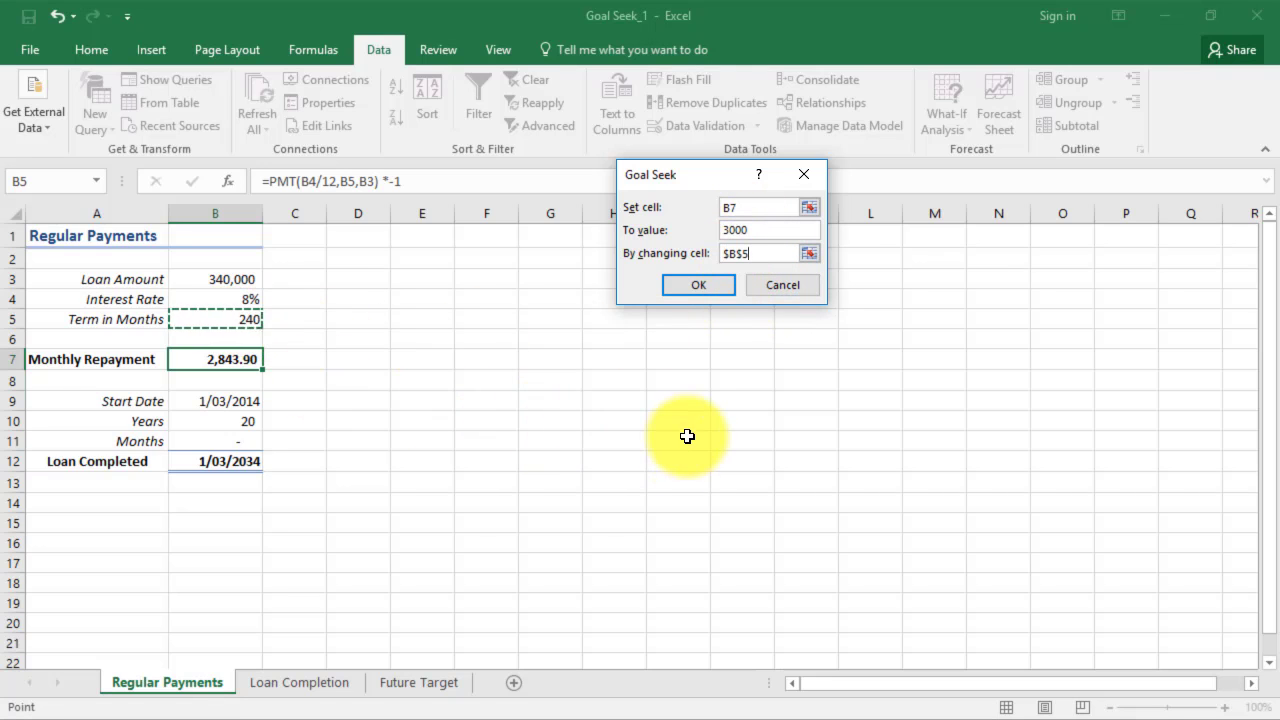
pyautogui.click(721, 286)
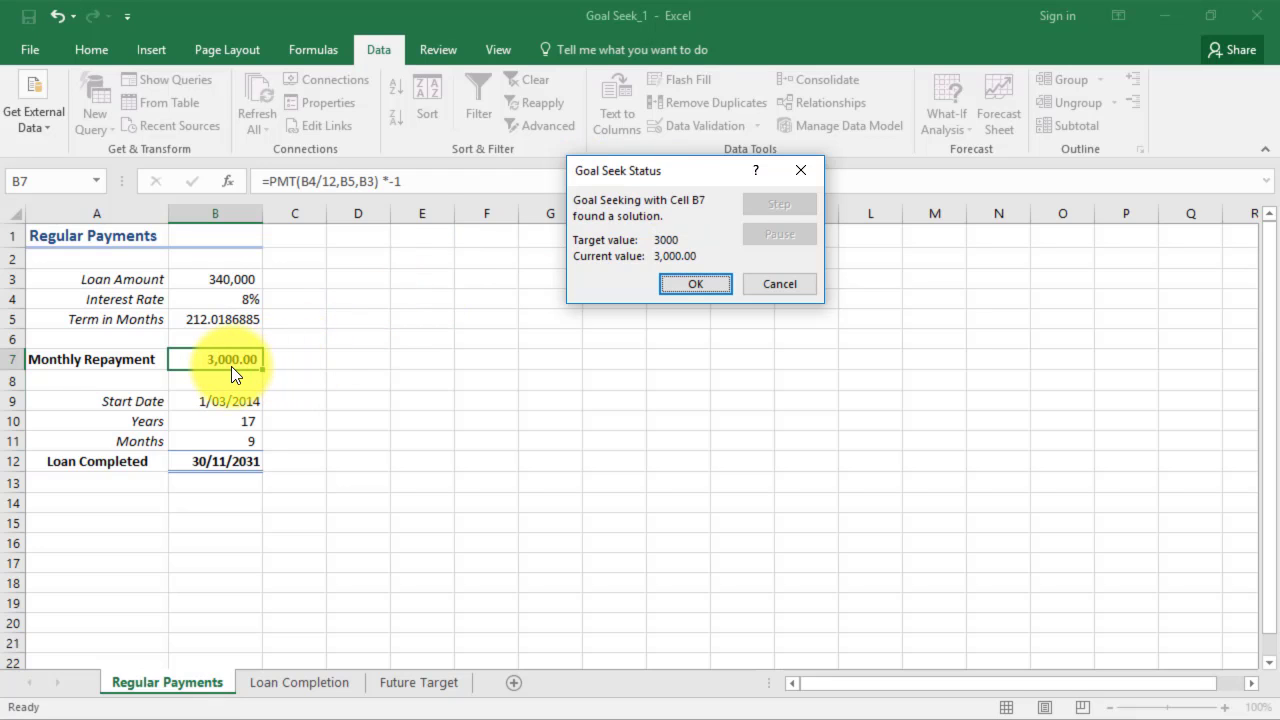
pyautogui.click(700, 281)
# Step: Reduce the Term in Months value in B5 to zero decimal places
pyautogui.click(258, 320)
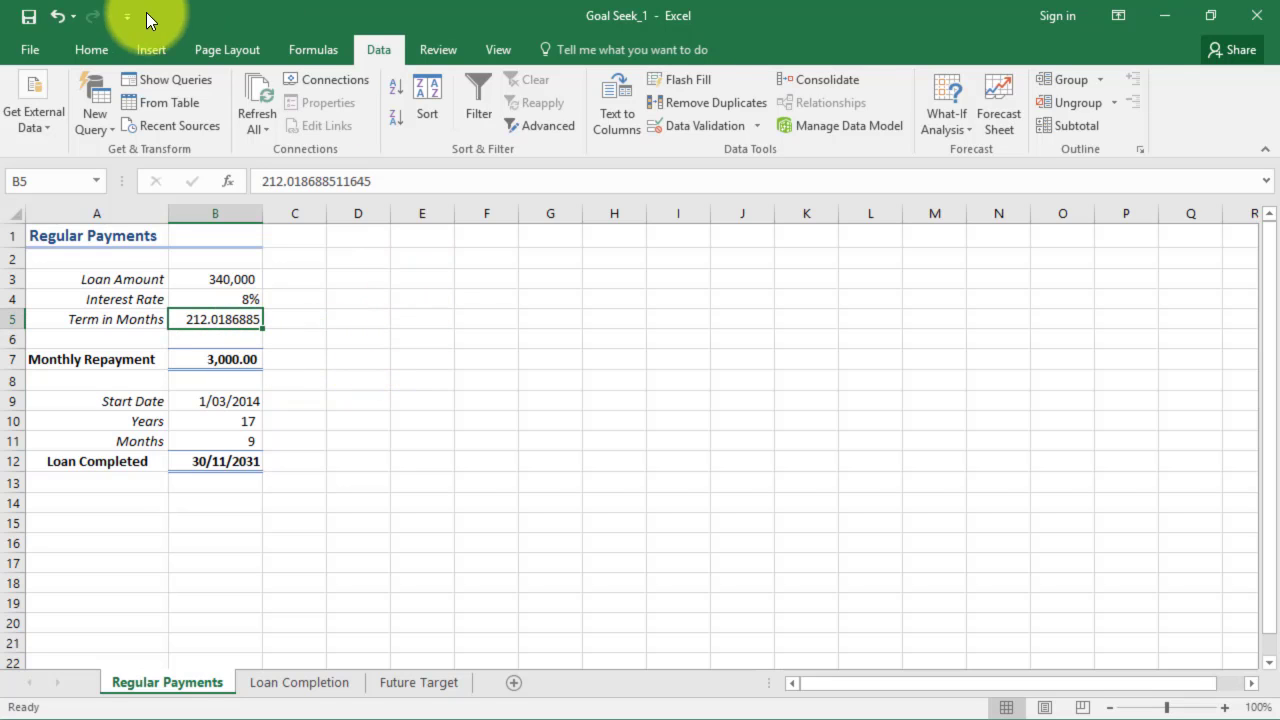
pyautogui.click(98, 50)
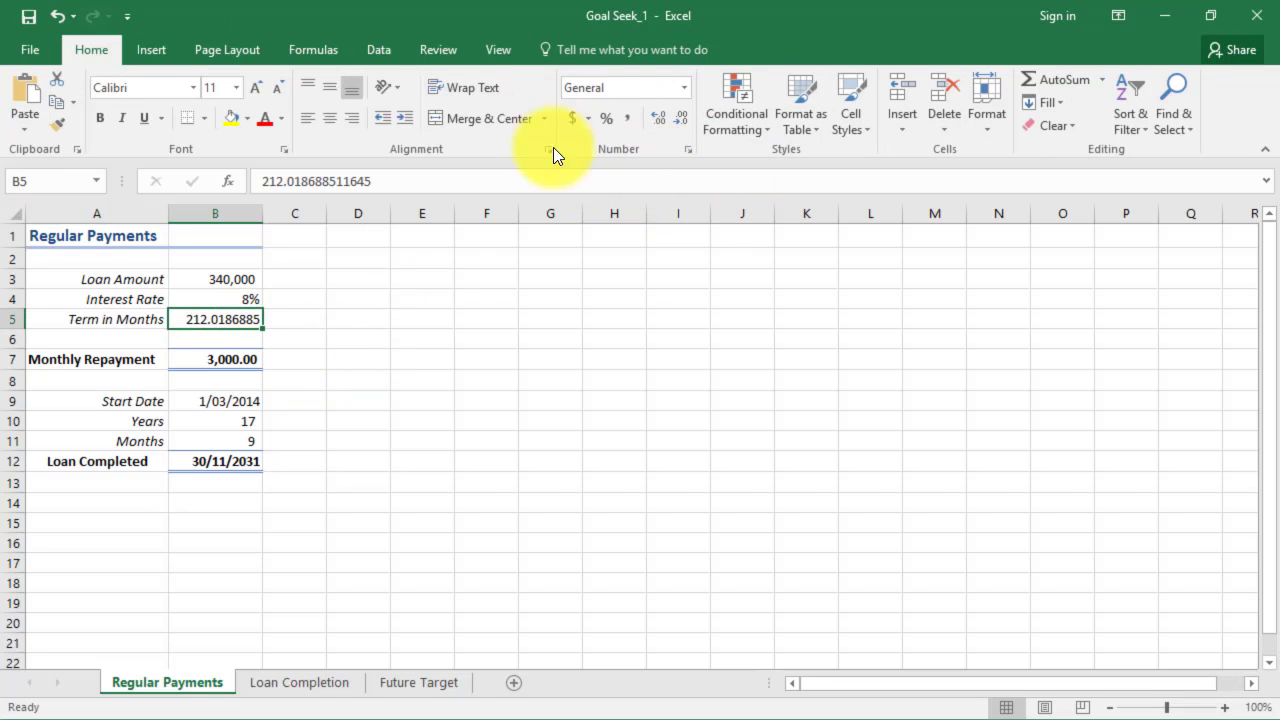
pyautogui.click(678, 118)
pyautogui.click(678, 118)
pyautogui.click(678, 118)
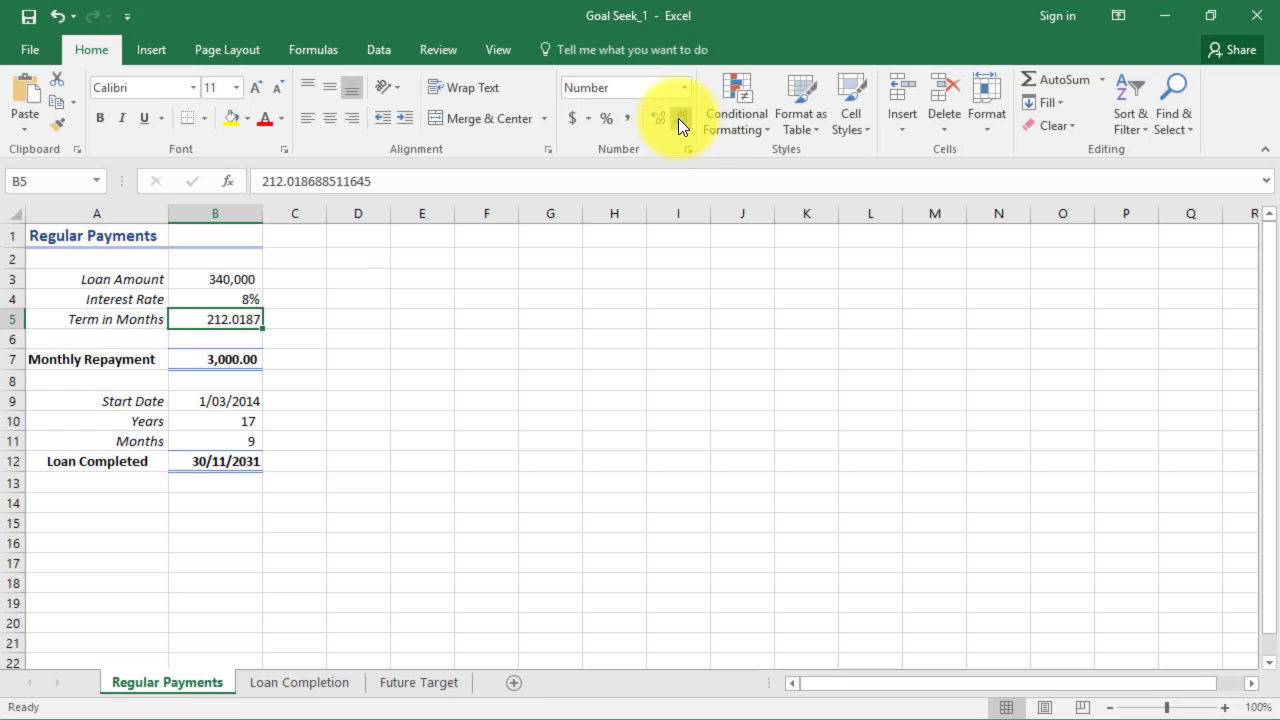
pyautogui.click(678, 118)
pyautogui.click(678, 118)
pyautogui.click(678, 118)
pyautogui.click(678, 118)
# Step: Try a Goal Seek that sets the Monthly Repayment in B7 to 2000 by changing the Term in Months in B5
pyautogui.click(219, 358)
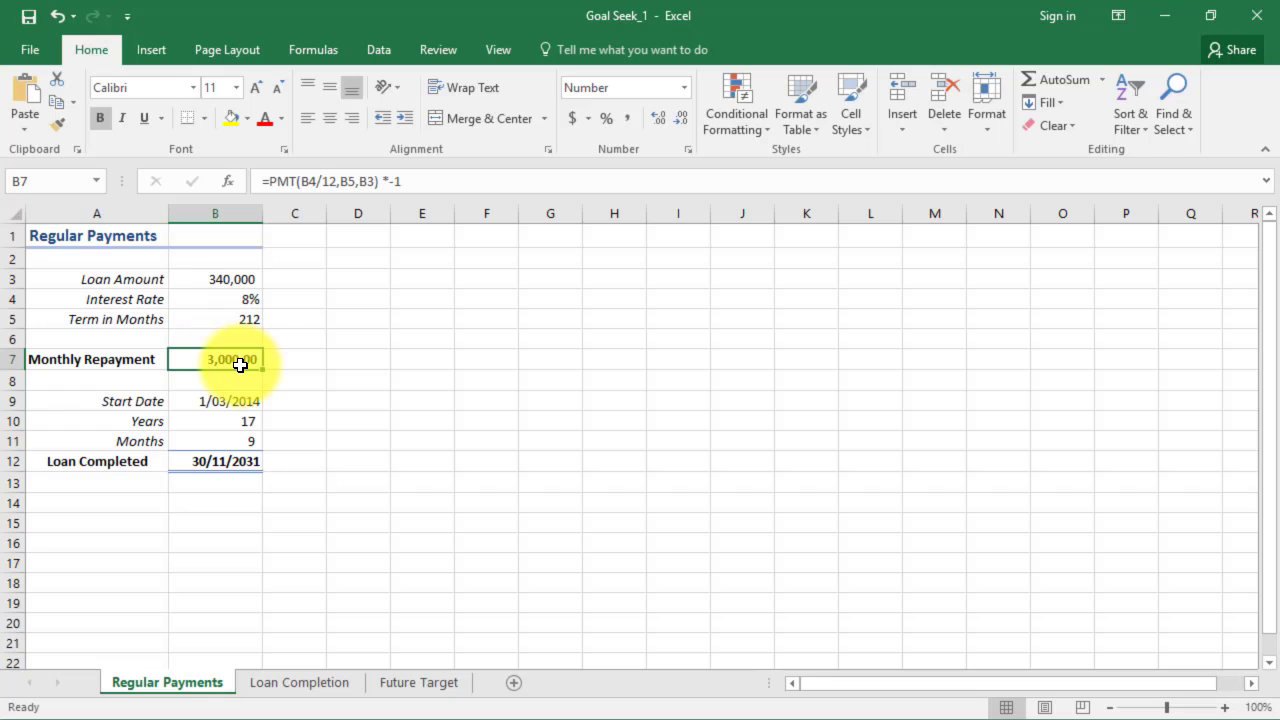
pyautogui.click(394, 50)
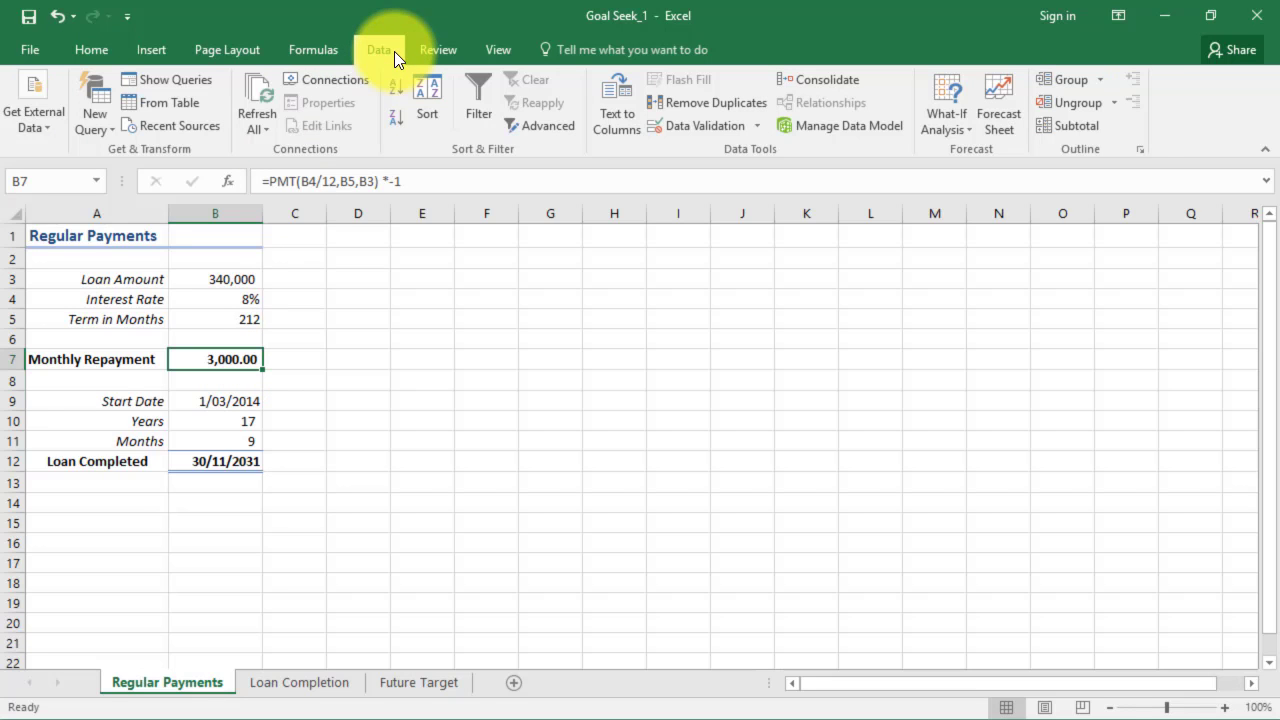
pyautogui.click(953, 115)
pyautogui.click(970, 177)
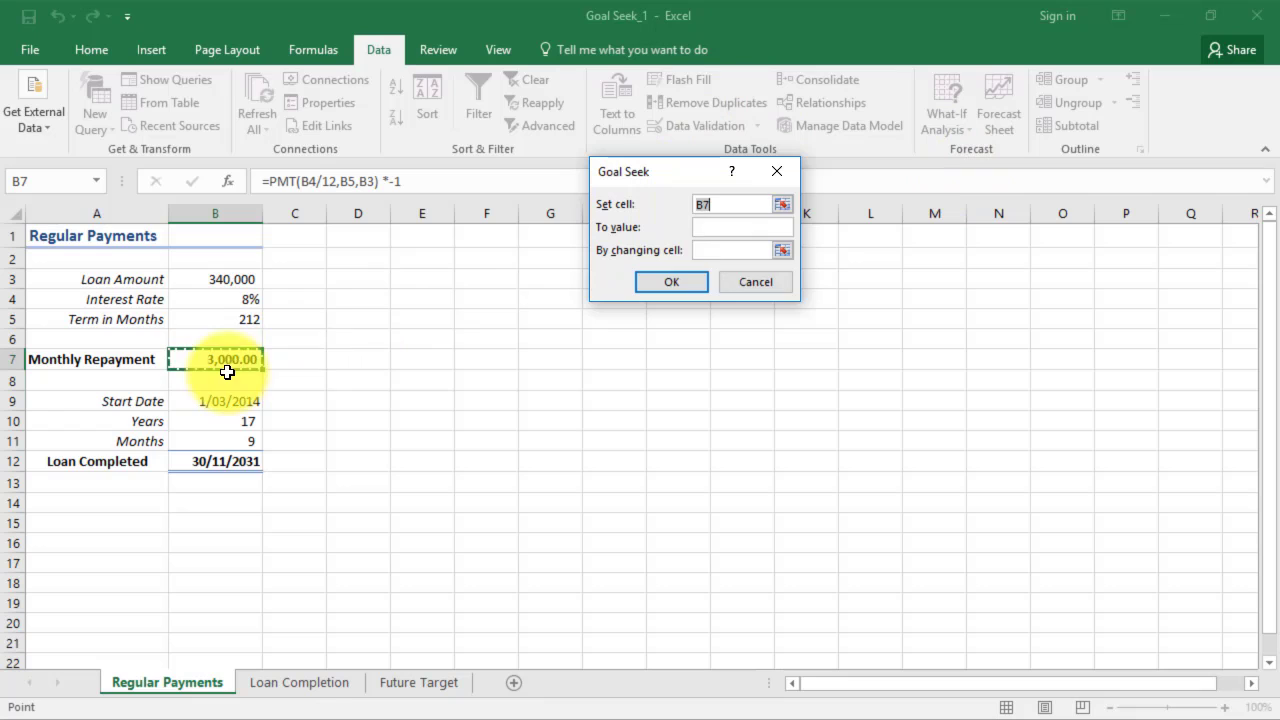
pyautogui.click(700, 228)
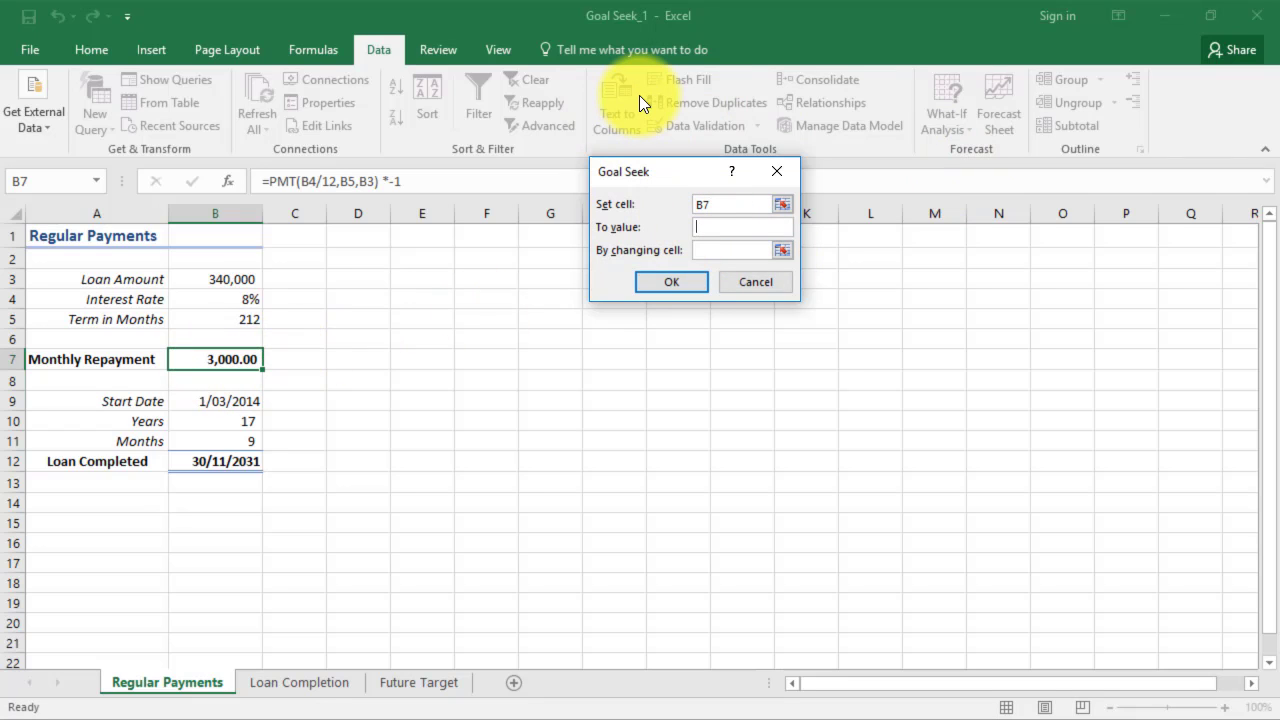
pyautogui.write('2000')
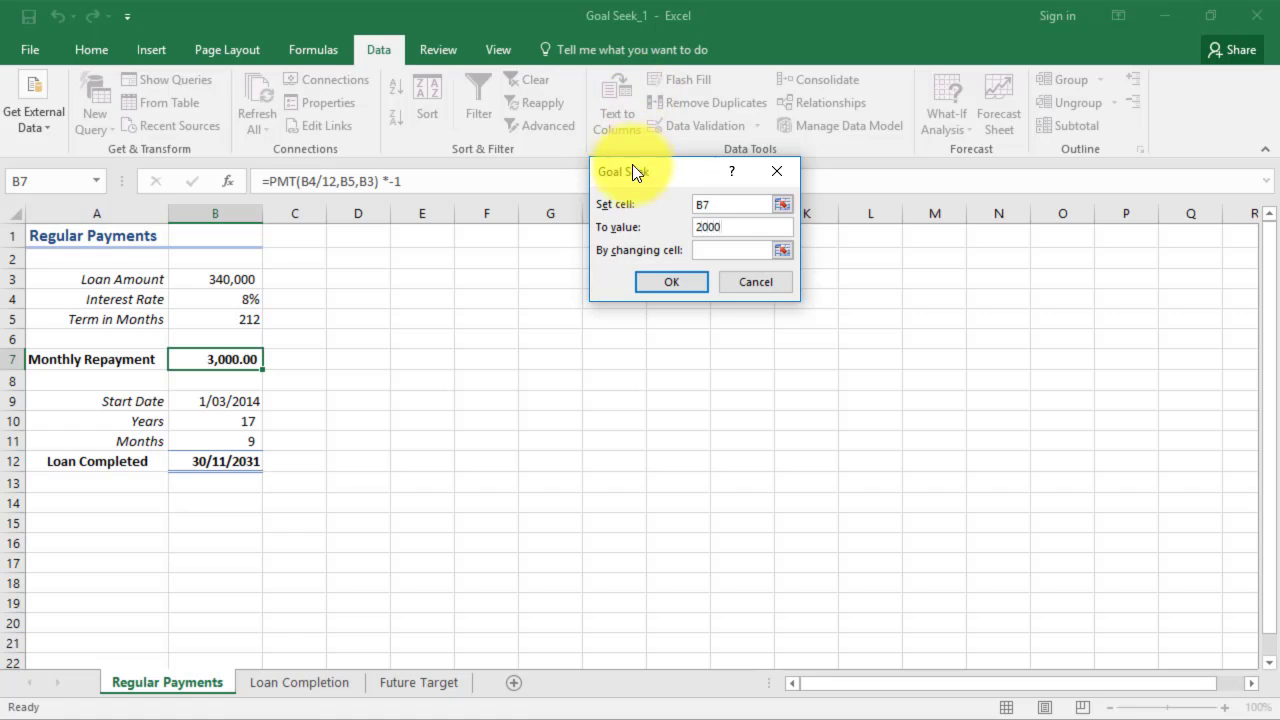
pyautogui.click(729, 249)
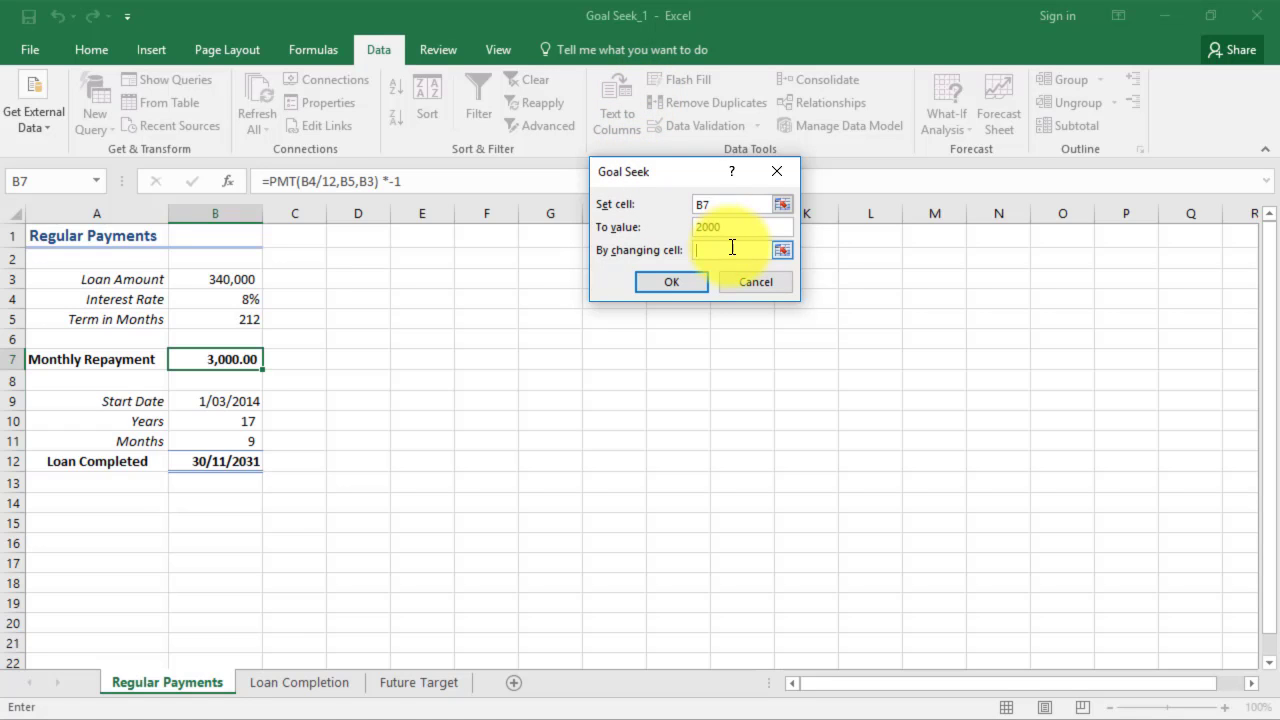
pyautogui.click(223, 318)
pyautogui.click(673, 281)
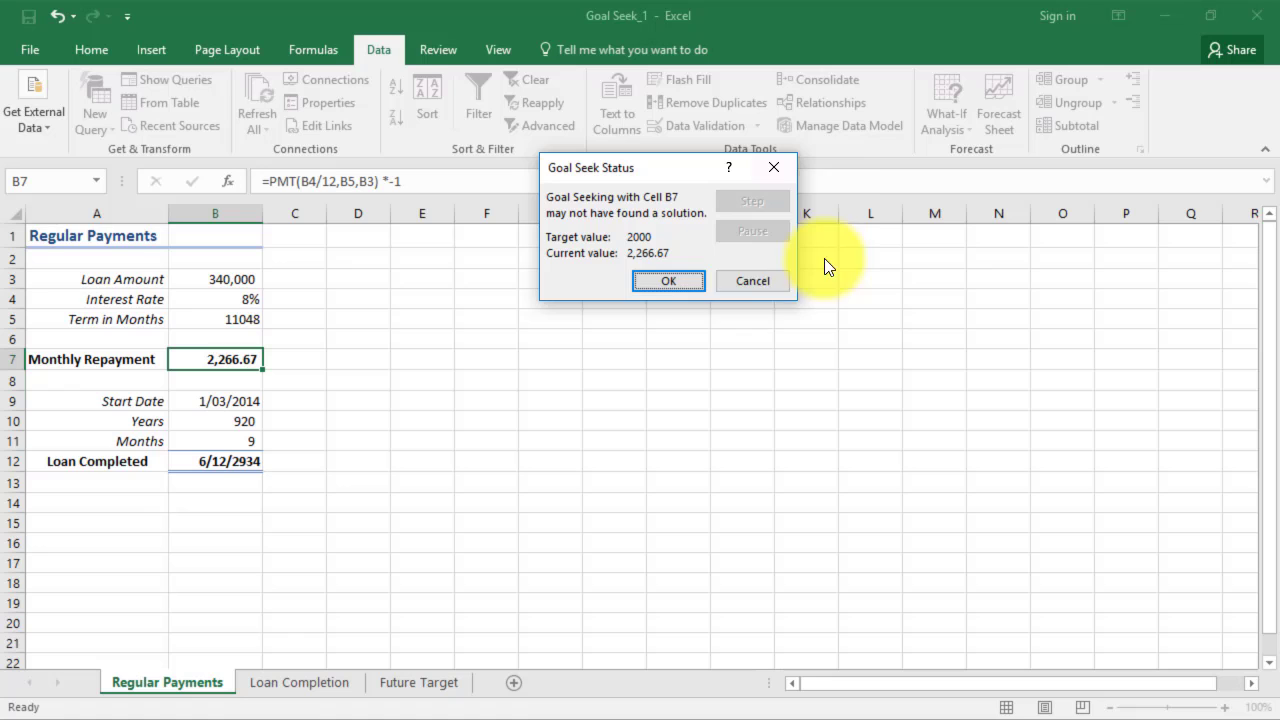
pyautogui.click(652, 278)
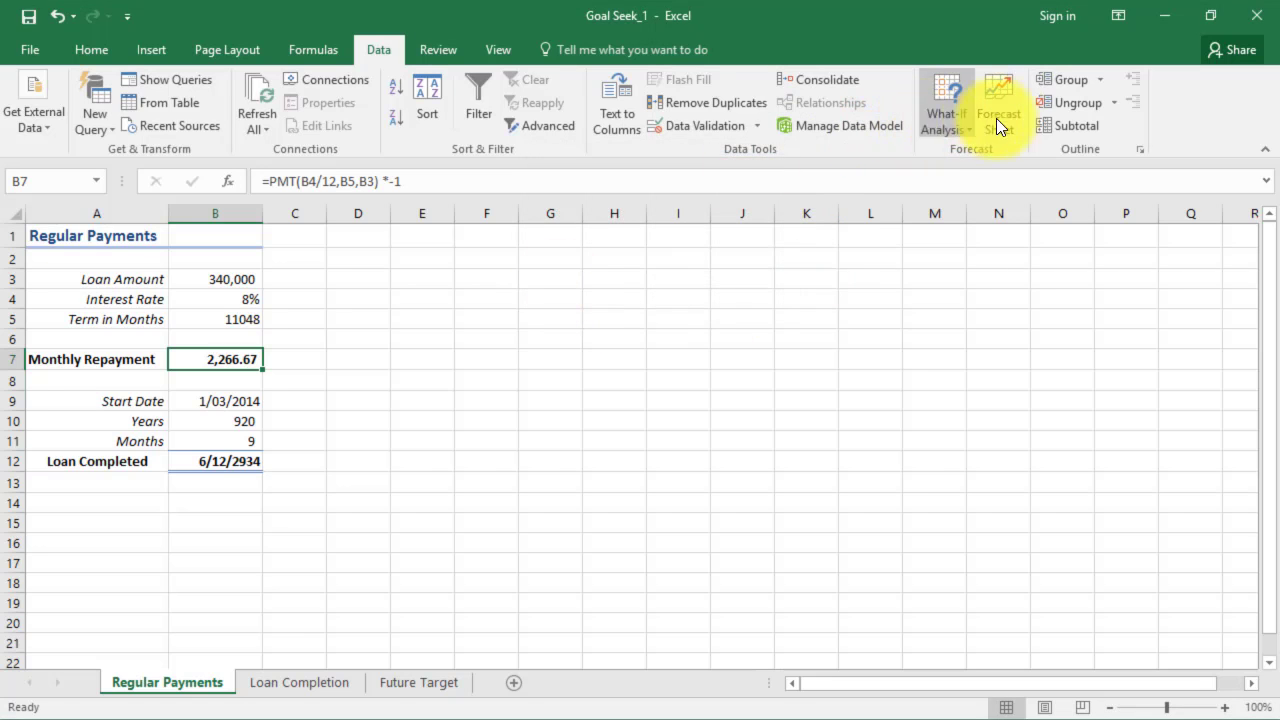
# Step: Goal-seek a Monthly Repayment of 3500 in B7 by changing the Term in Months in B5, and keep the solution
pyautogui.click(930, 120)
pyautogui.click(966, 172)
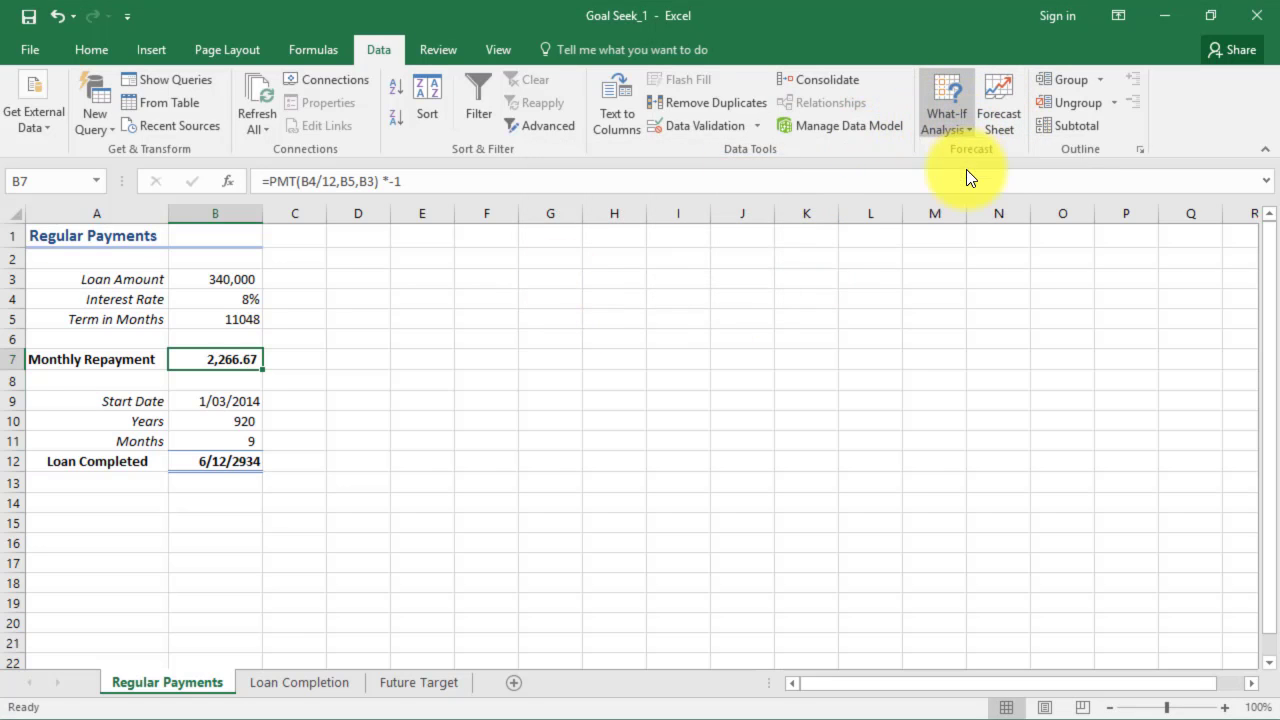
pyautogui.click(733, 225)
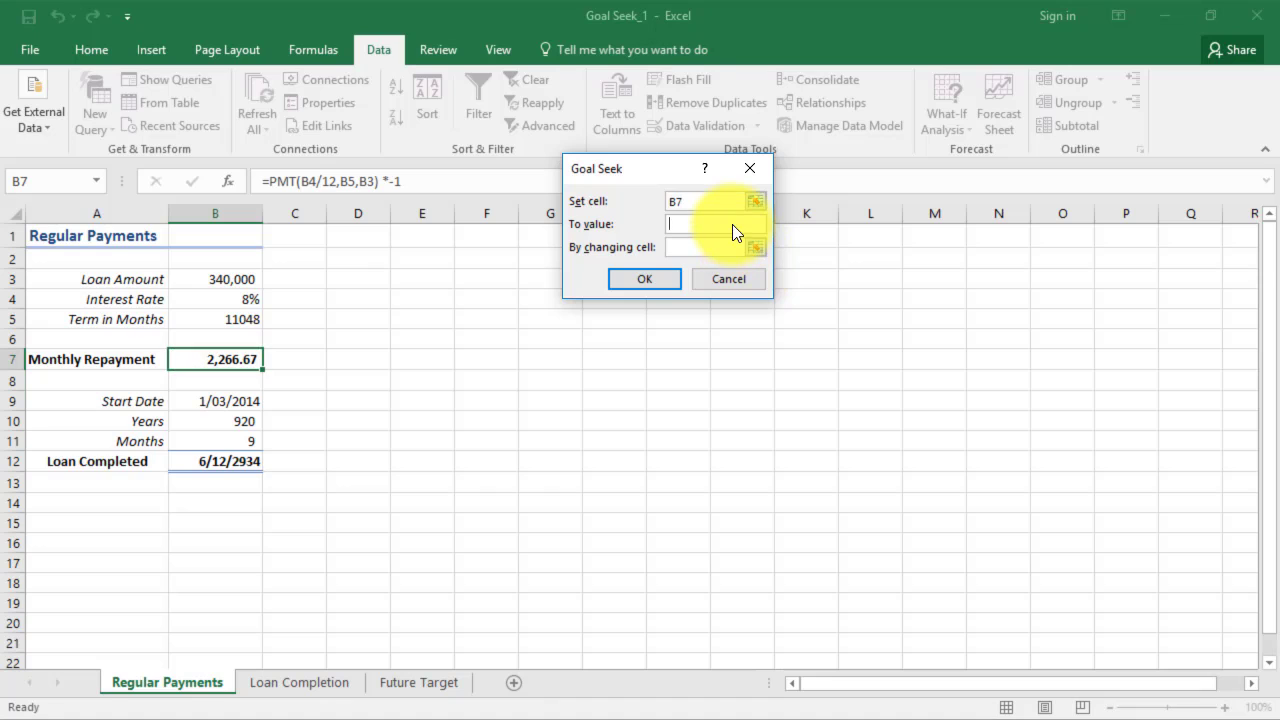
pyautogui.write('3')
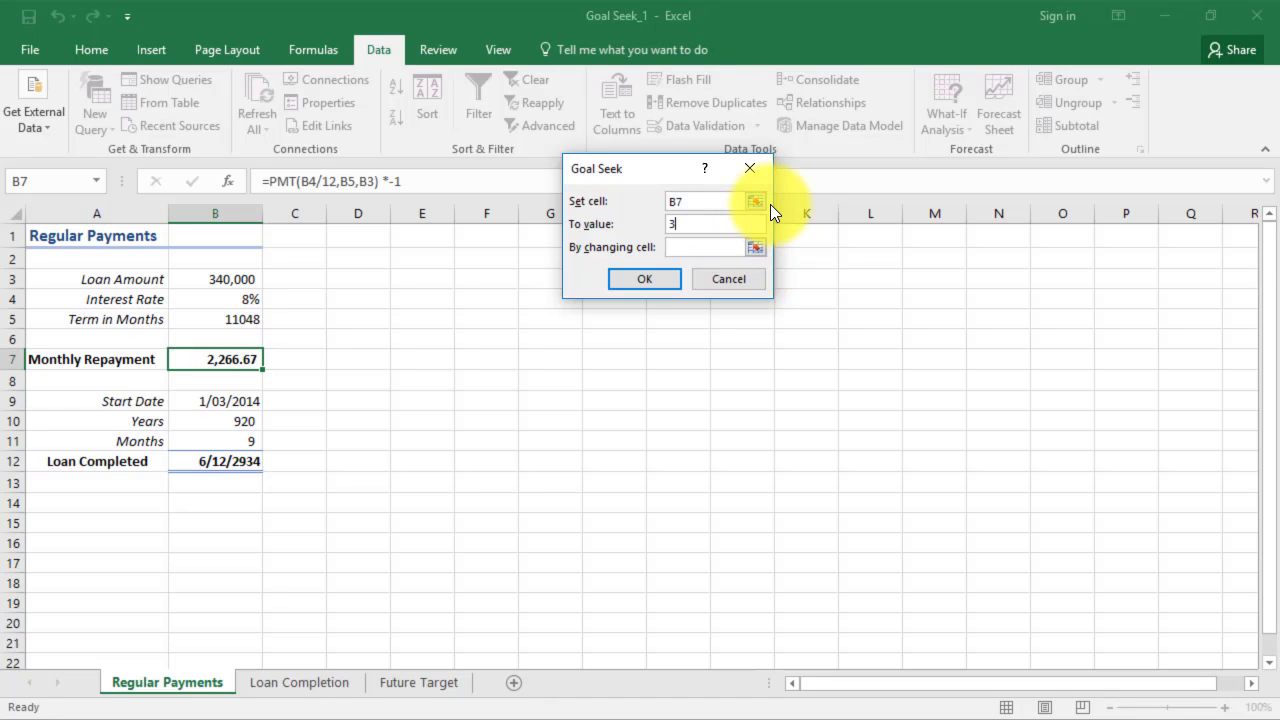
pyautogui.write('500')
pyautogui.click(730, 248)
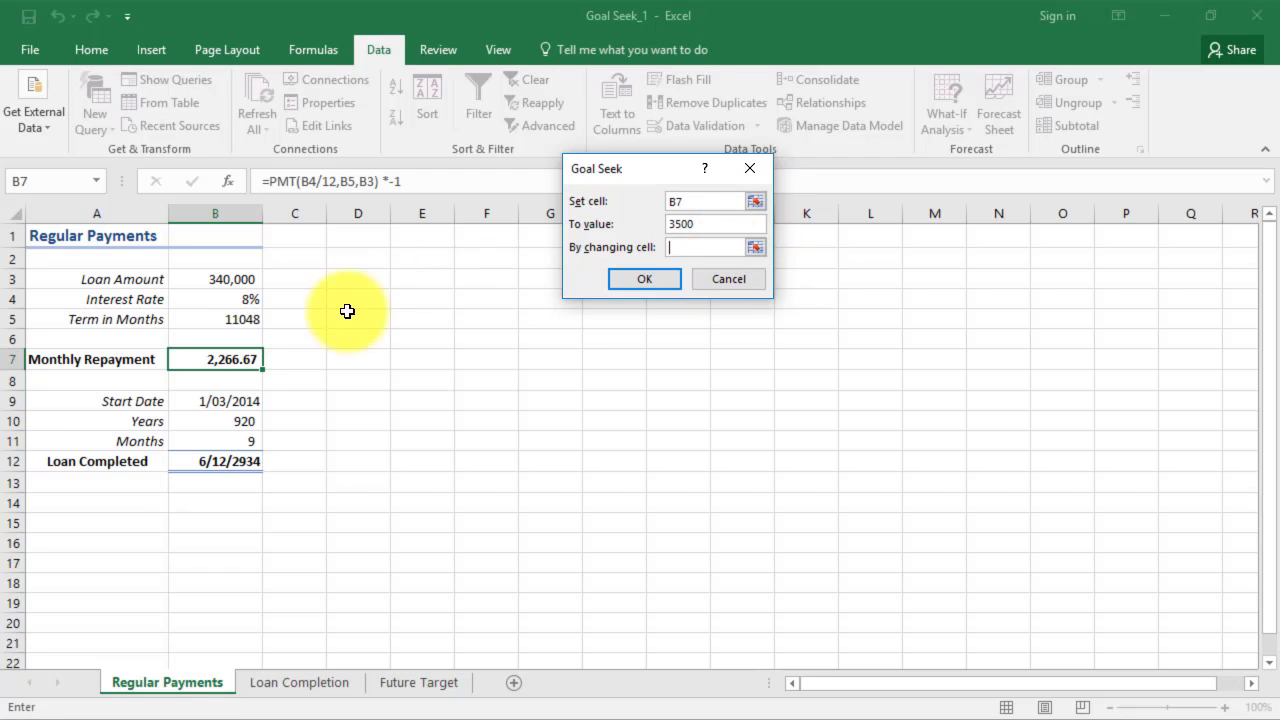
pyautogui.click(235, 318)
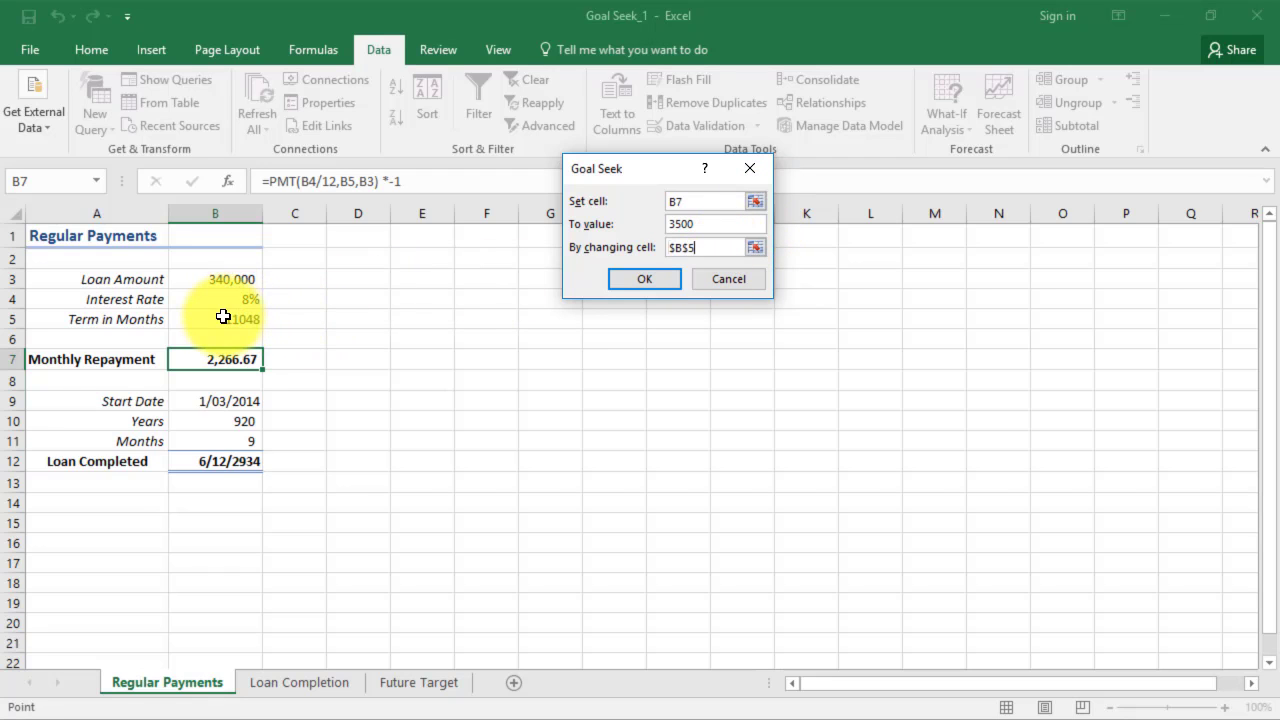
pyautogui.click(621, 272)
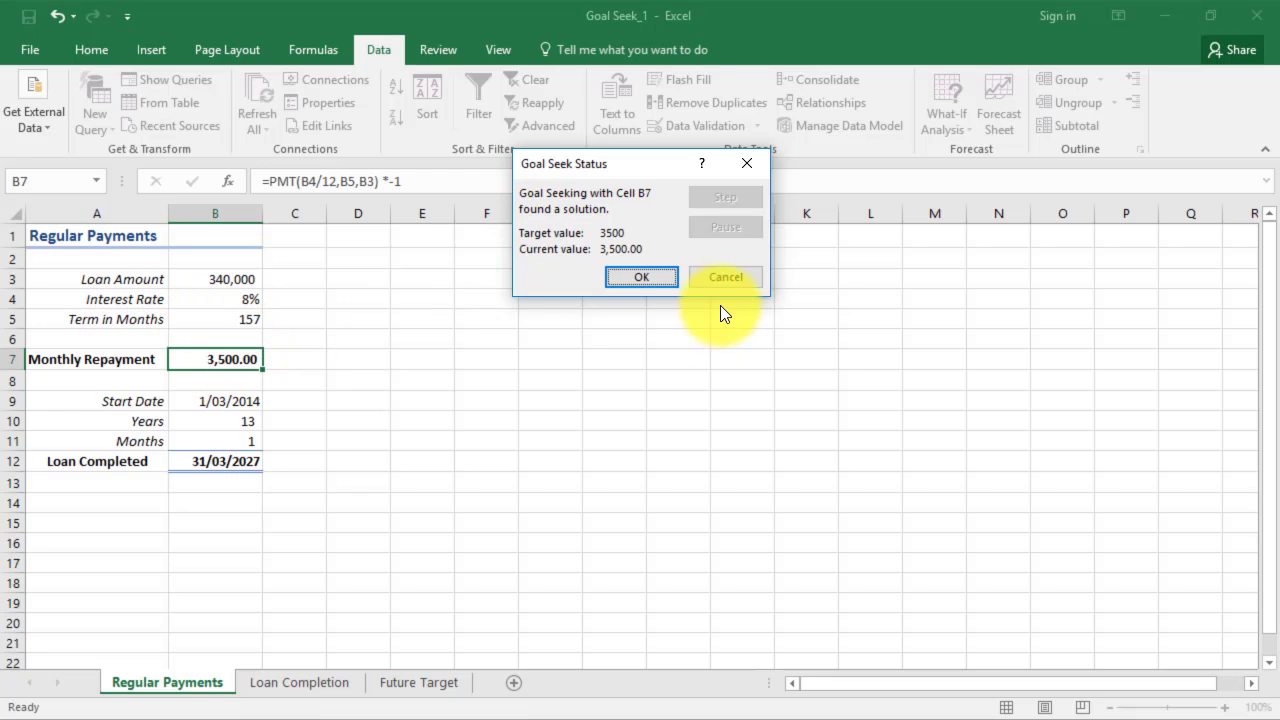
pyautogui.click(641, 277)
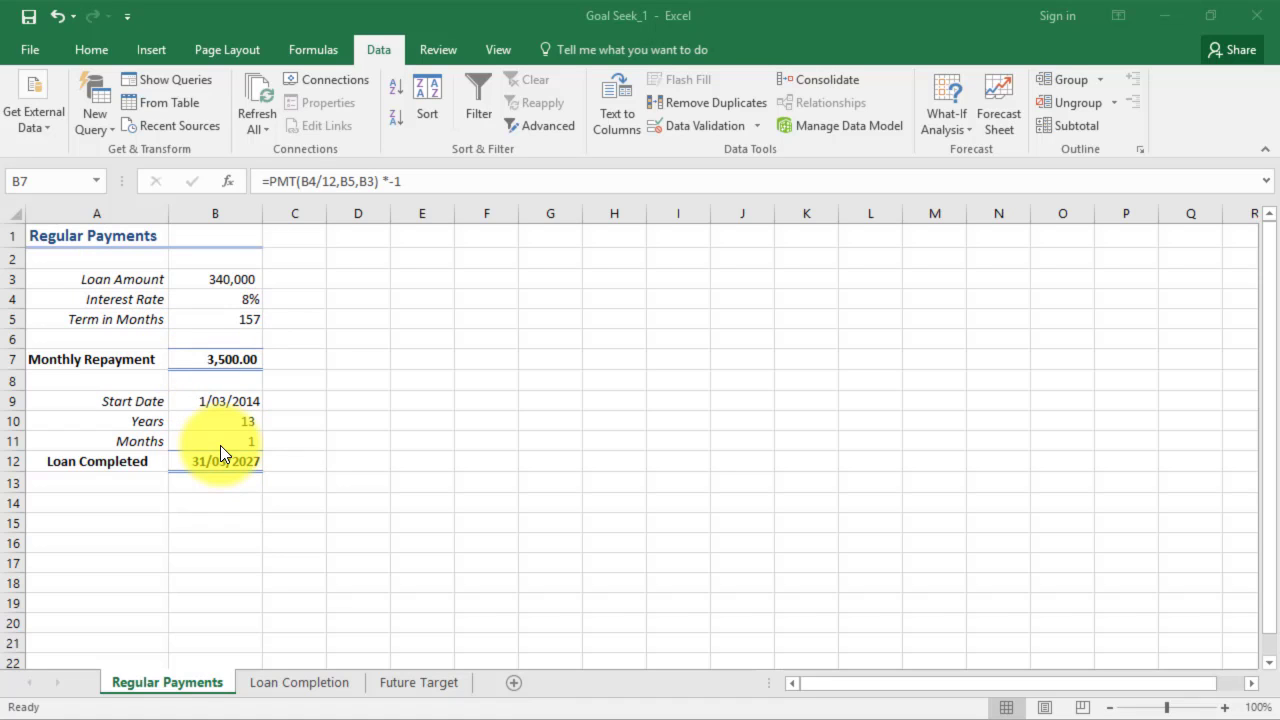
# Step: Start another Goal Seek with the Monthly Repayment in B7 as the set cell
pyautogui.click(210, 355)
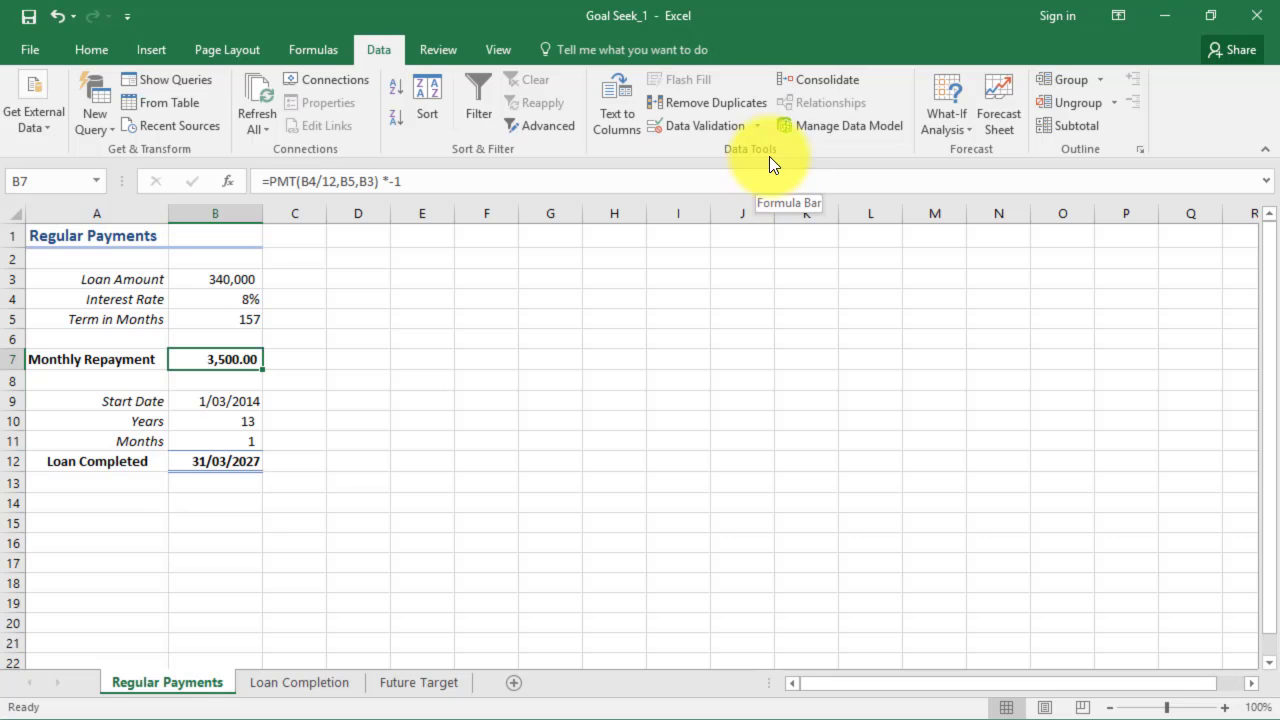
pyautogui.click(968, 130)
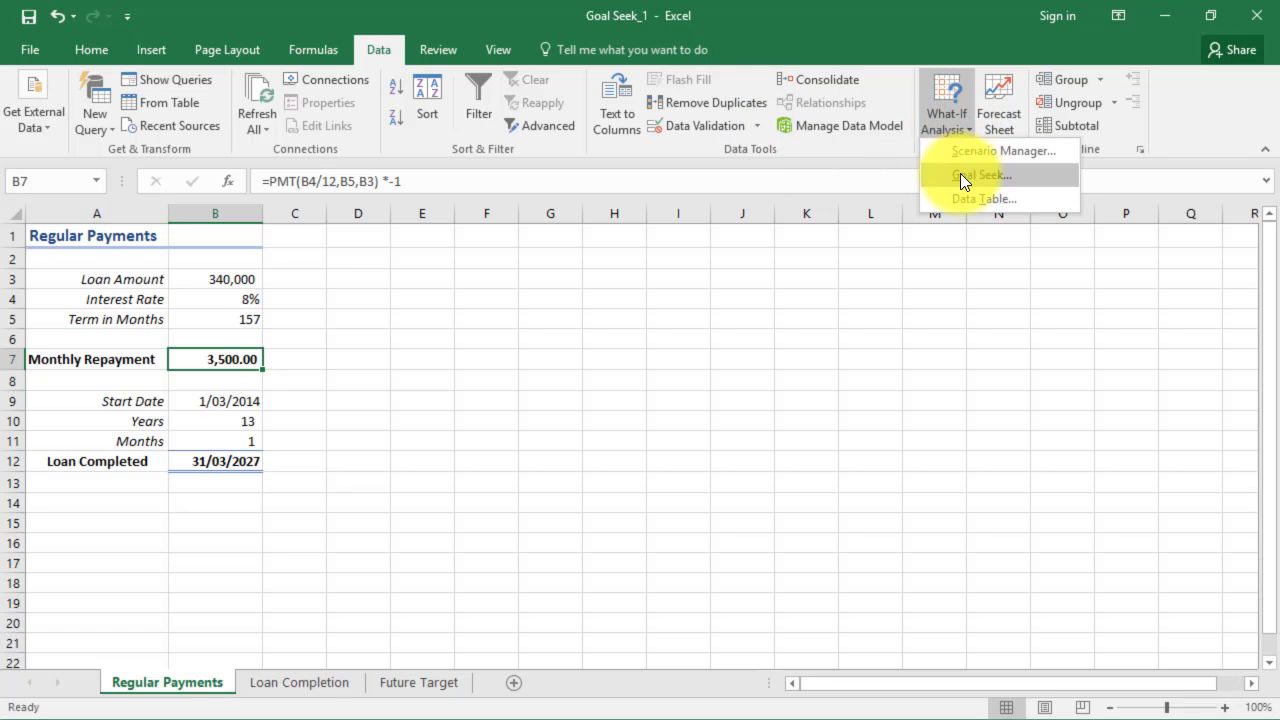
pyautogui.click(960, 173)
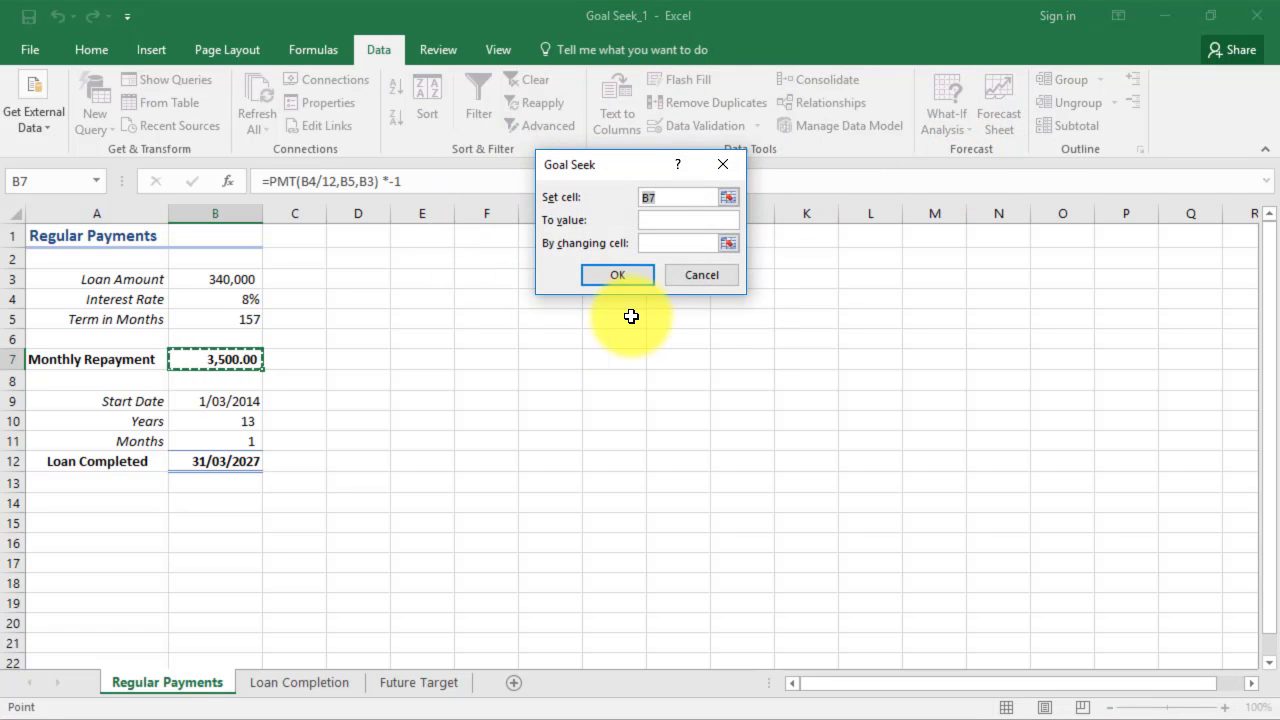